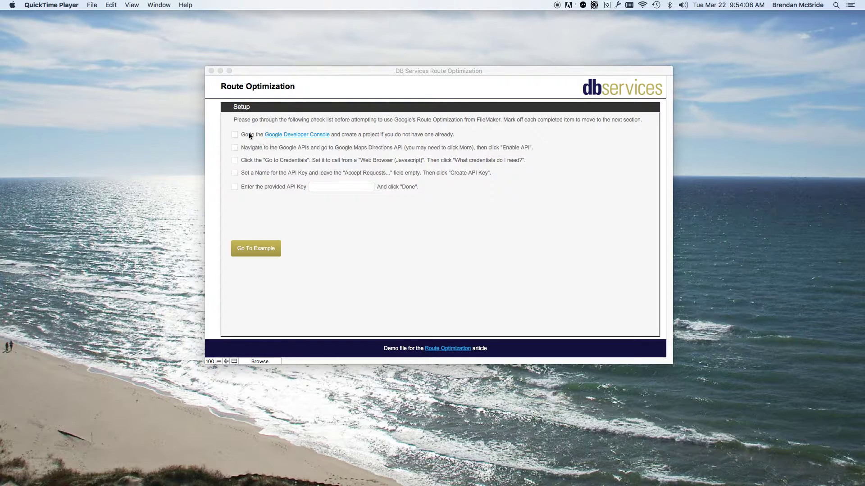
Step: Enable the Google Maps Directions API for the DB Services project from the Developer Console's API library
click(287, 135)
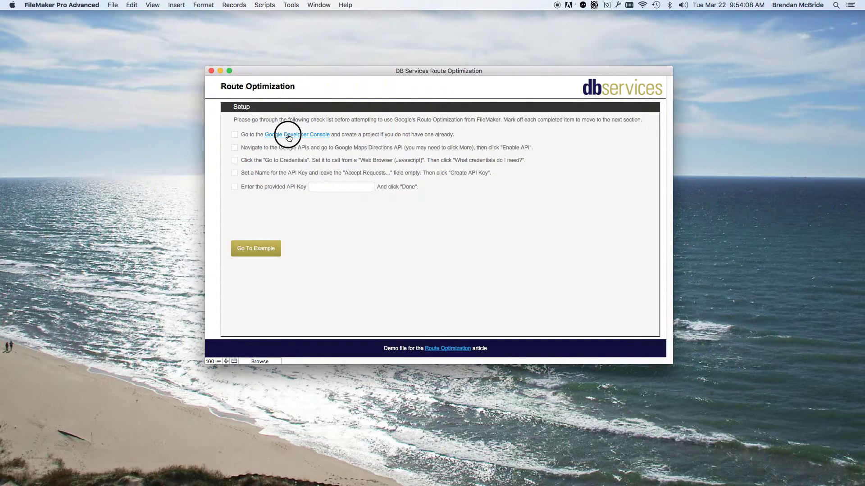
click(288, 135)
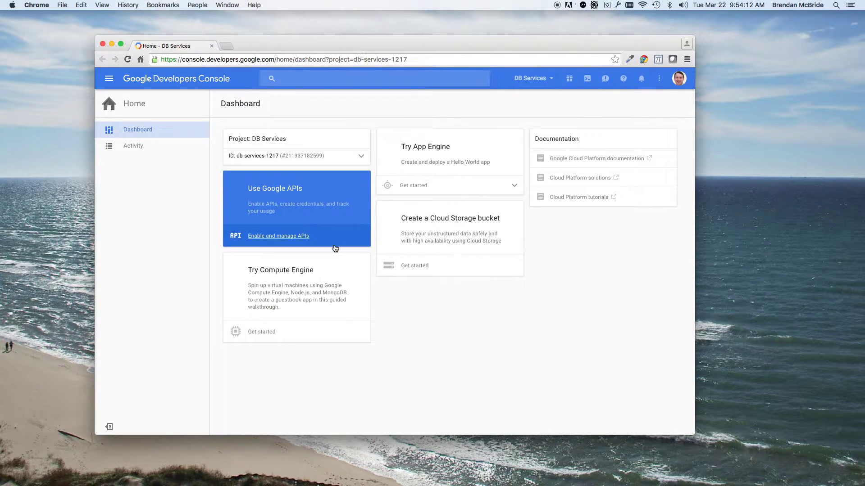
drag(353, 46, 645, 40)
click(581, 233)
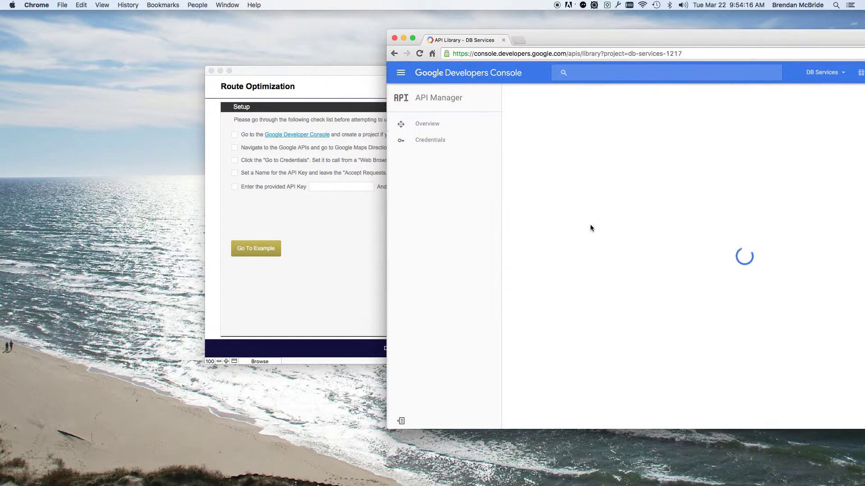
drag(704, 38, 613, 29)
click(616, 245)
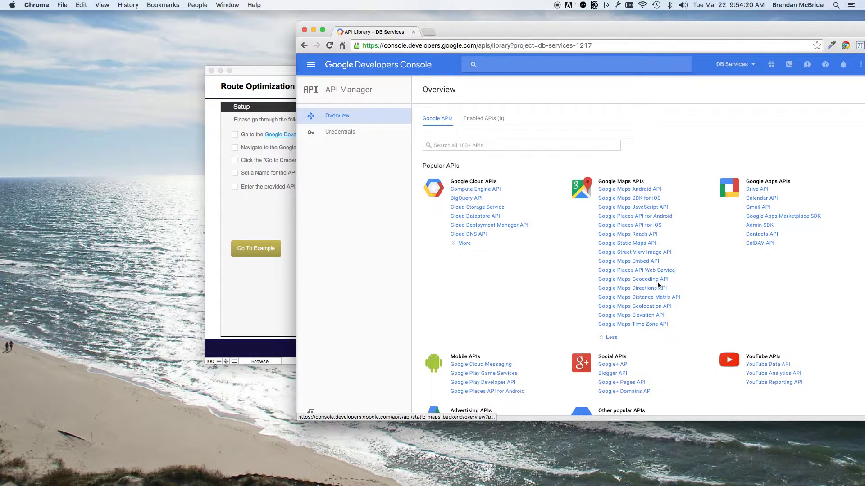
click(630, 289)
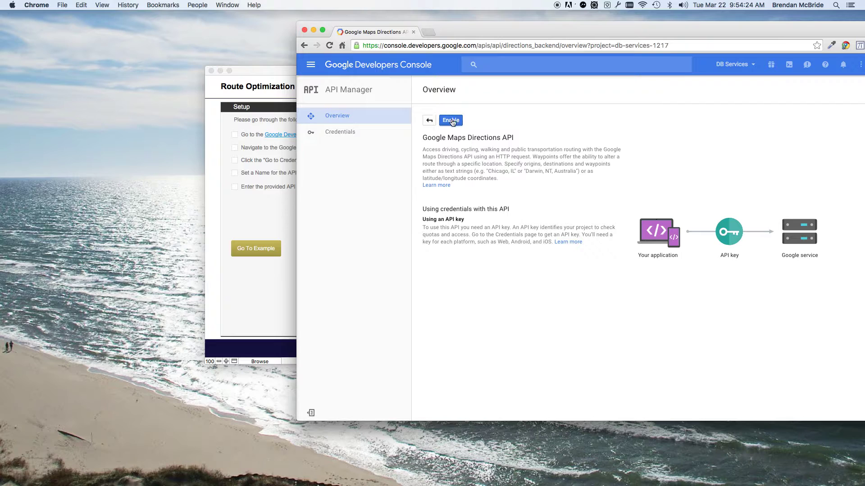
click(451, 120)
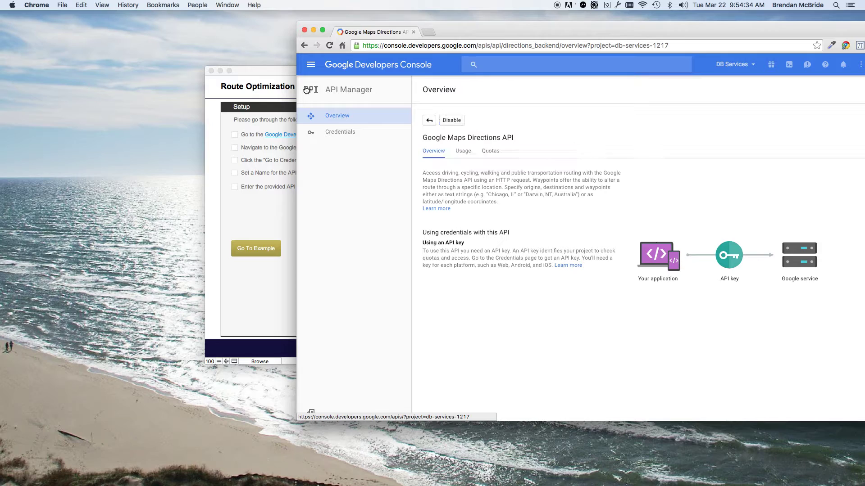
Step: Create a Web browser (Javascript) API key named 'Route Optimization' and select the generated key string
click(796, 157)
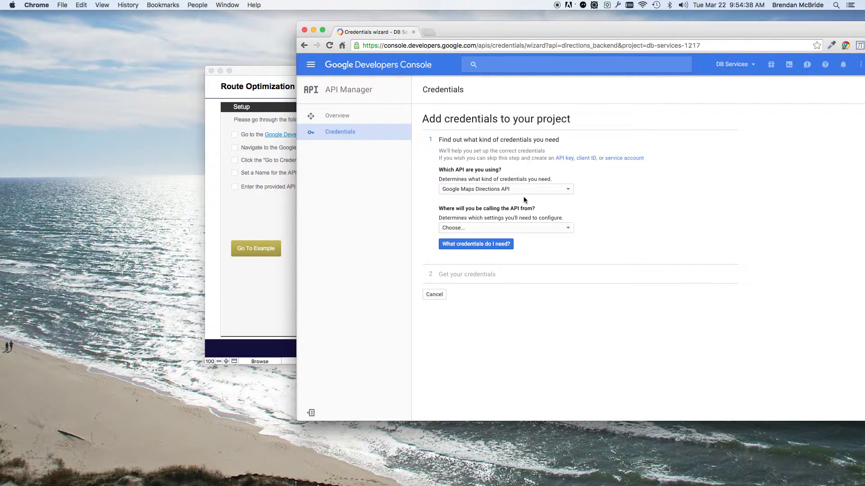
click(512, 227)
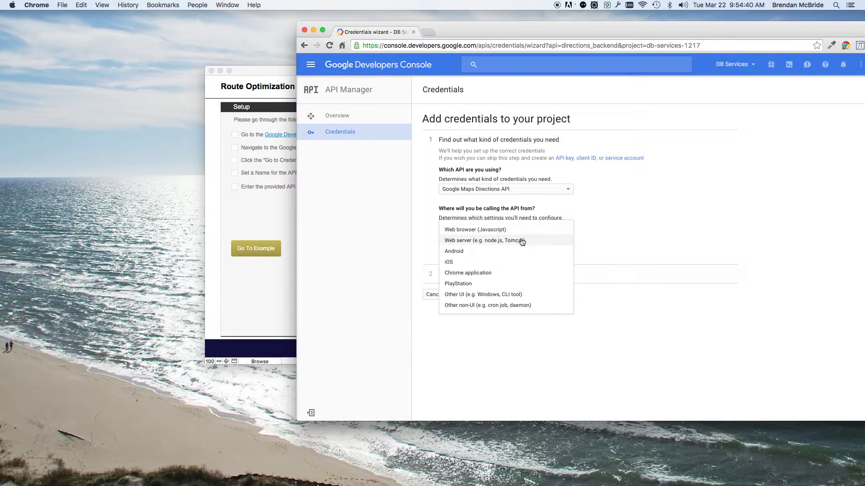
click(517, 230)
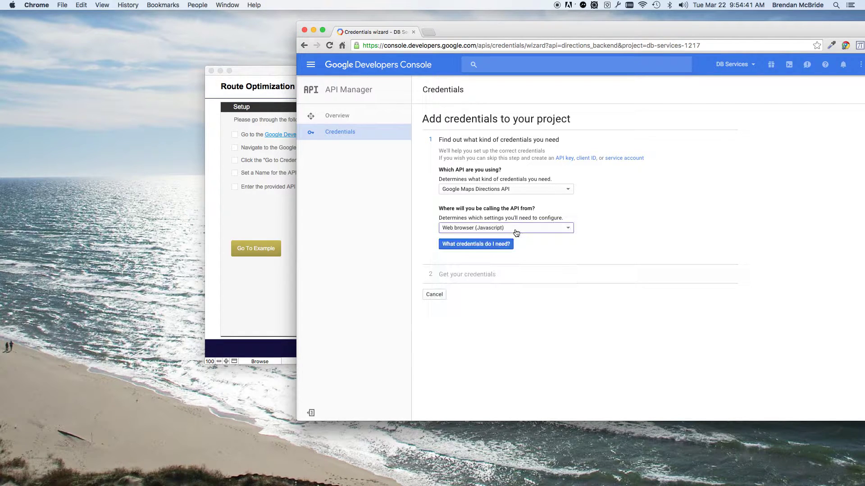
click(494, 246)
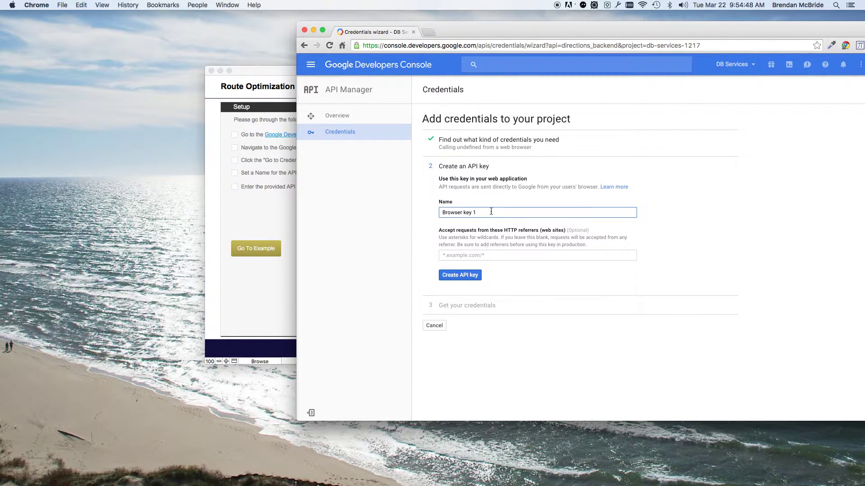
text(Route Optimization)
click(462, 274)
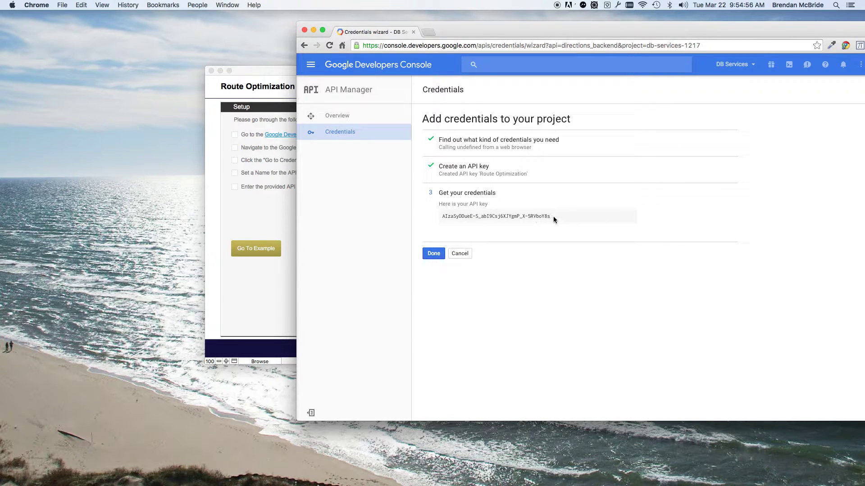
click(441, 217)
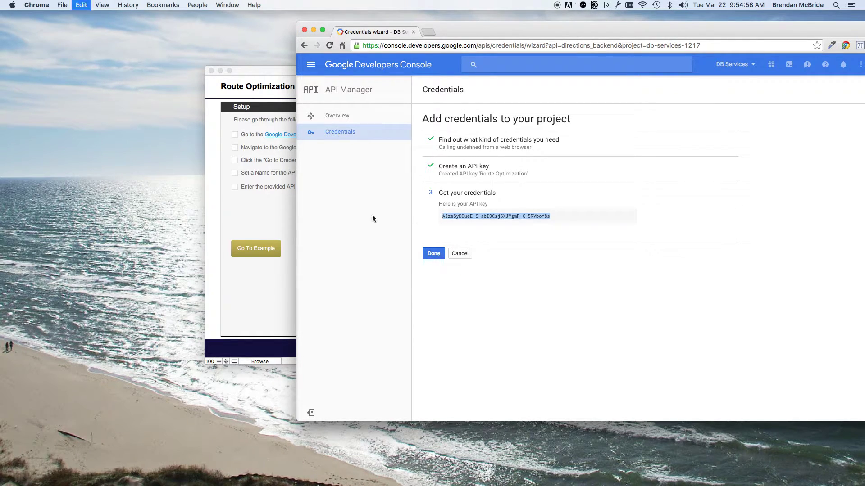
Step: Check off the Developer Console and API key checklist items and paste the API key into FileMaker
click(249, 199)
click(235, 135)
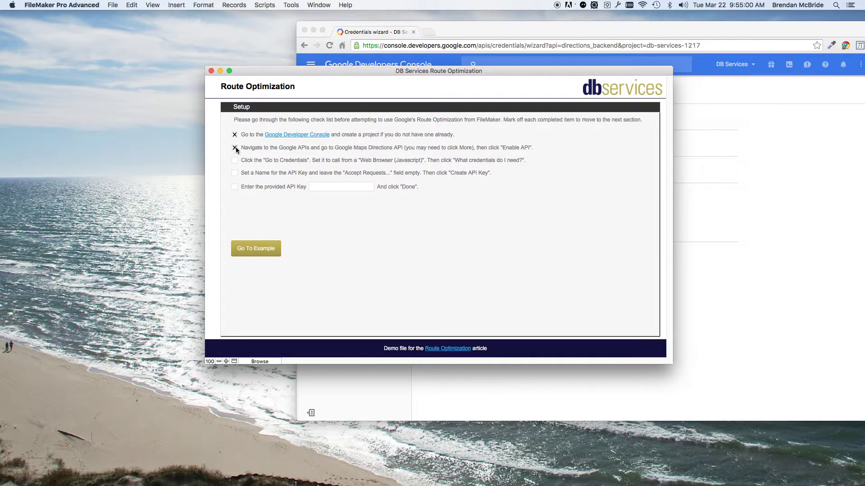
click(234, 186)
key(super+v)
click(319, 224)
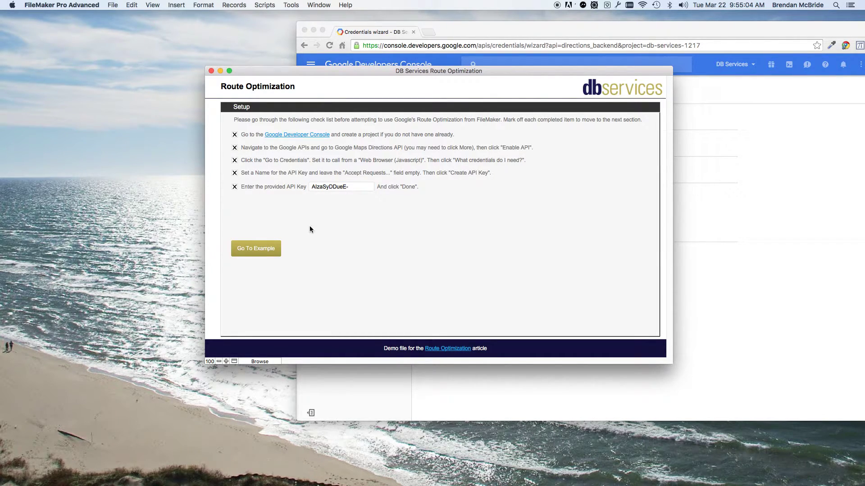
Step: Map the route through all waypoints in entered order, showing 138 h and 9,522 miles
click(256, 249)
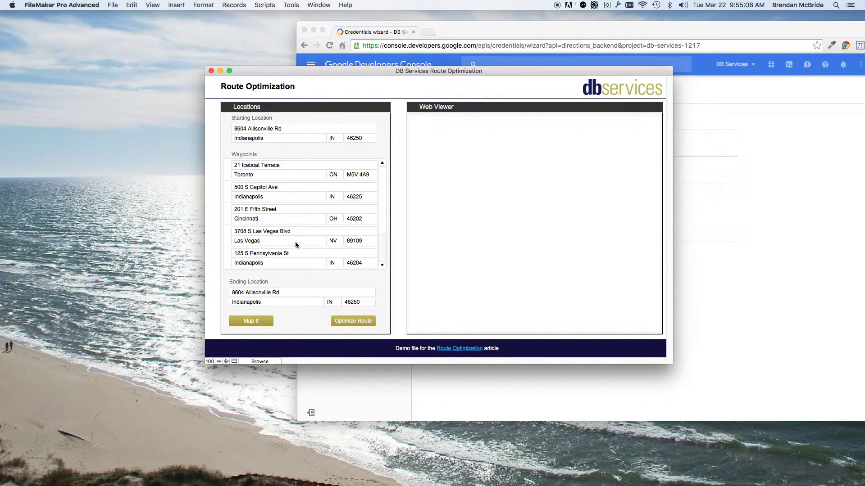
click(246, 324)
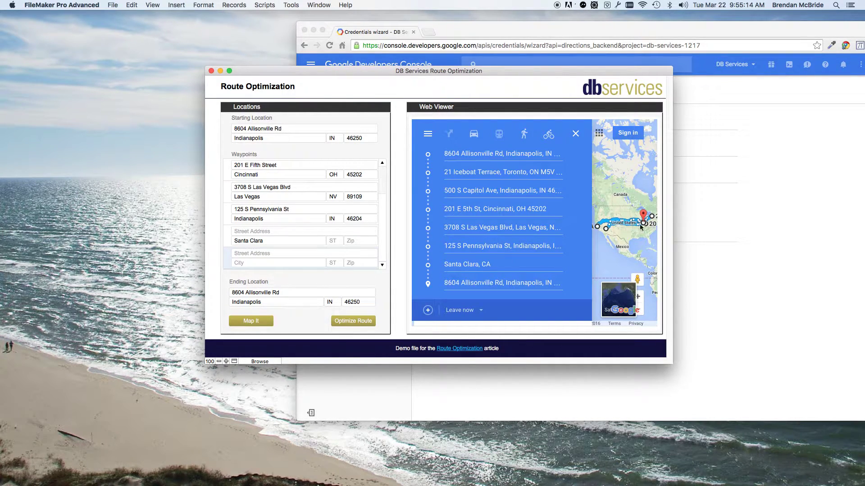
drag(675, 363, 784, 429)
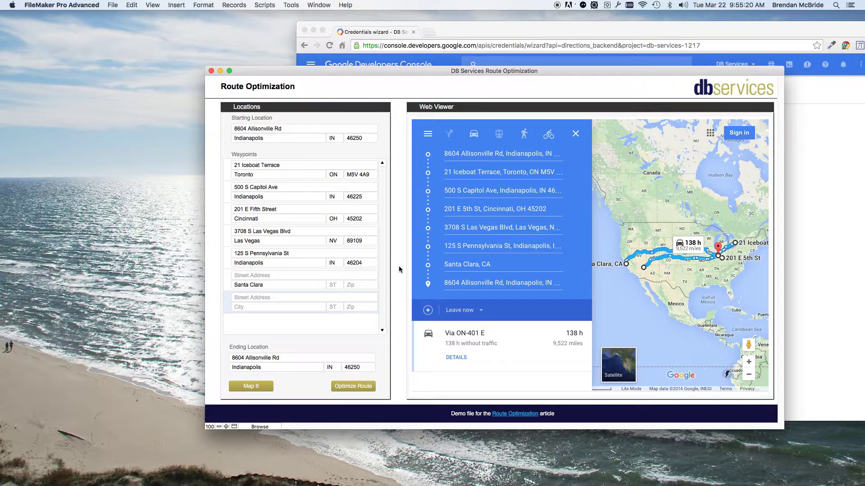
Step: Run Optimize Route to reorder waypoints 1–6, cutting the trip to 83 h and 5,651 miles
click(354, 387)
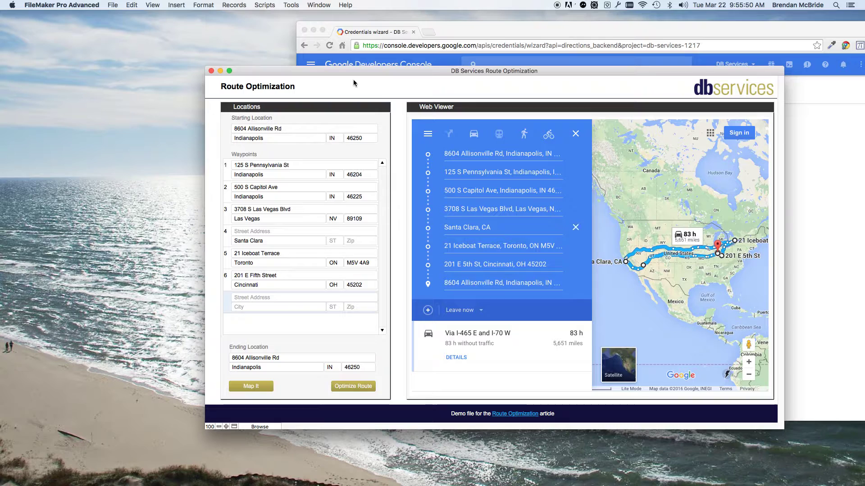
click(372, 90)
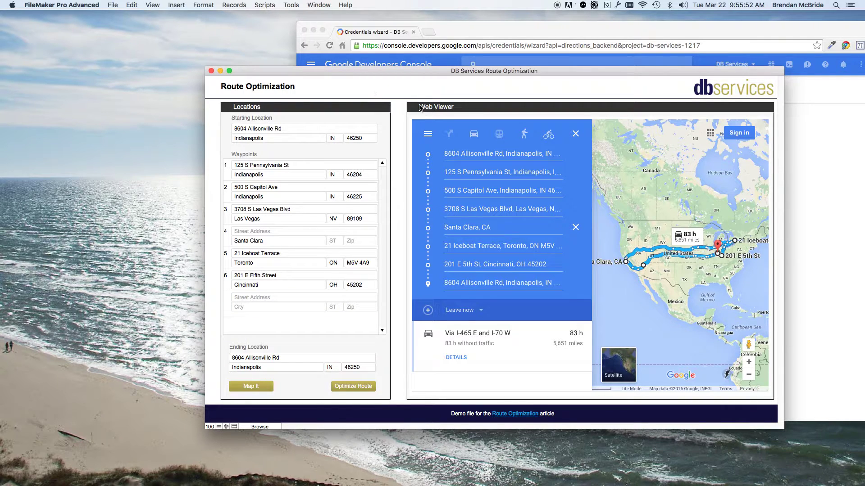
Step: In Script Workspace, open the Set Variable $source step's calculation showing its HTML and JavaScript
key(super+shift+s)
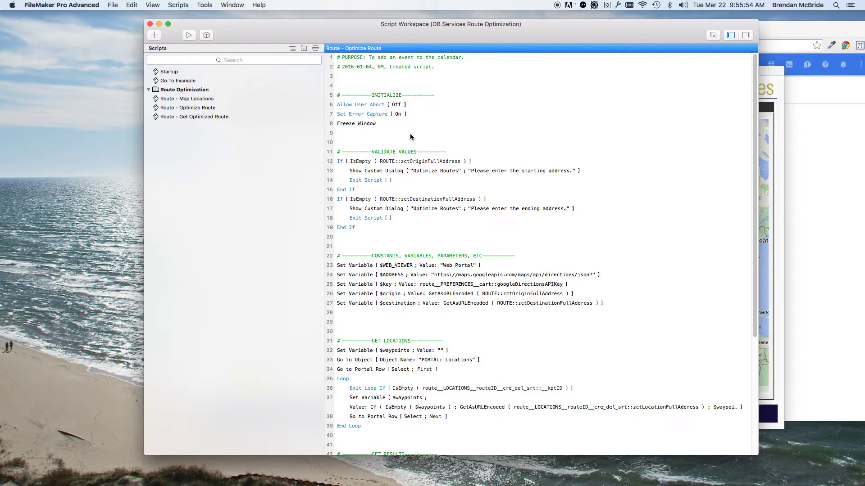
scroll(512, 267, down, 3)
scroll(512, 267, down, 10)
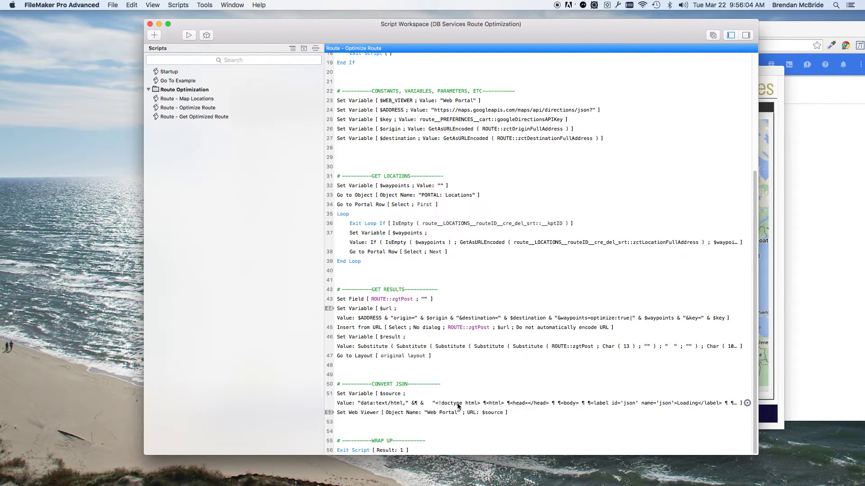
drag(483, 27, 455, 30)
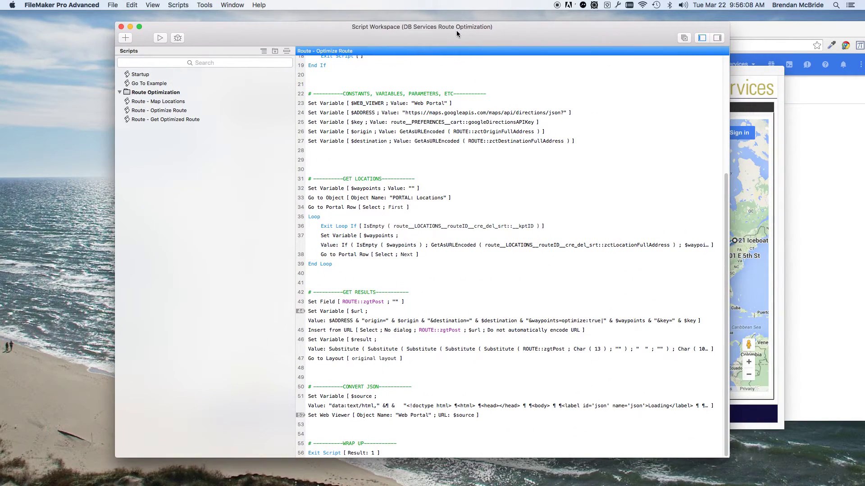
double_click(483, 399)
click(604, 167)
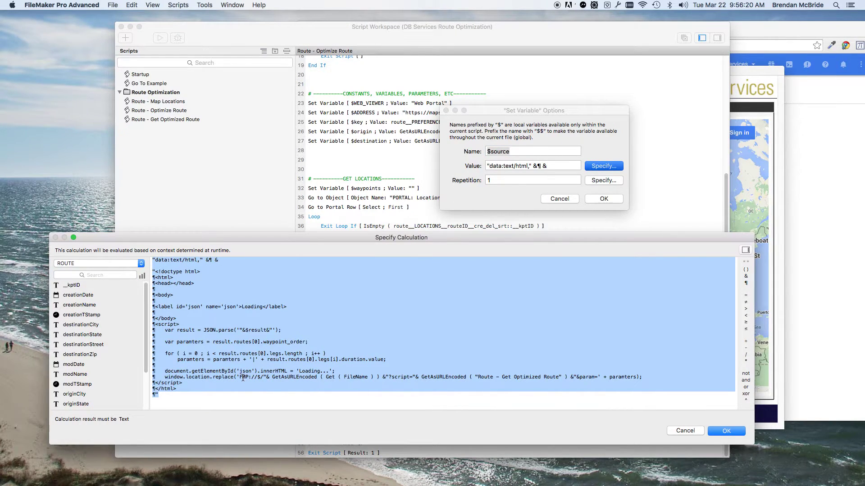
Step: Cancel the $source Specify Calculation and Set Variable Options dialogs without changes
click(215, 341)
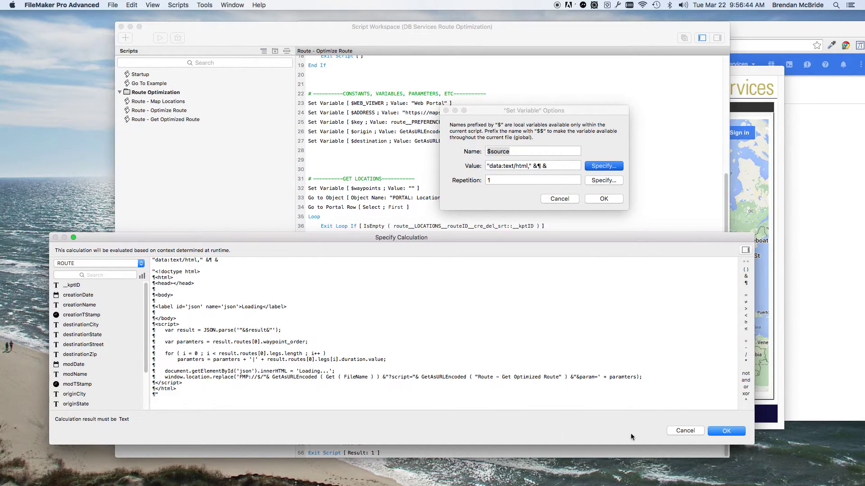
click(685, 431)
click(557, 199)
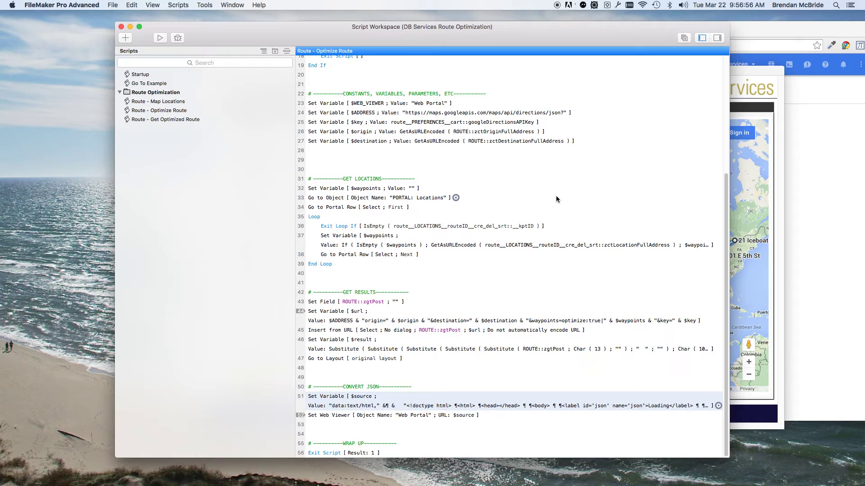
Step: Inspect the $ADDRESS calculation's URL, highlighting 'json', then cancel both dialogs unchanged
scroll(545, 252, up, 5)
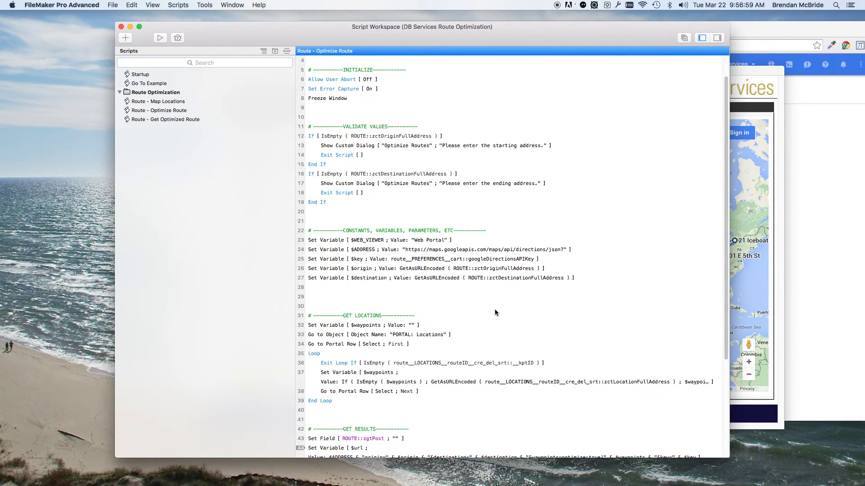
double_click(554, 249)
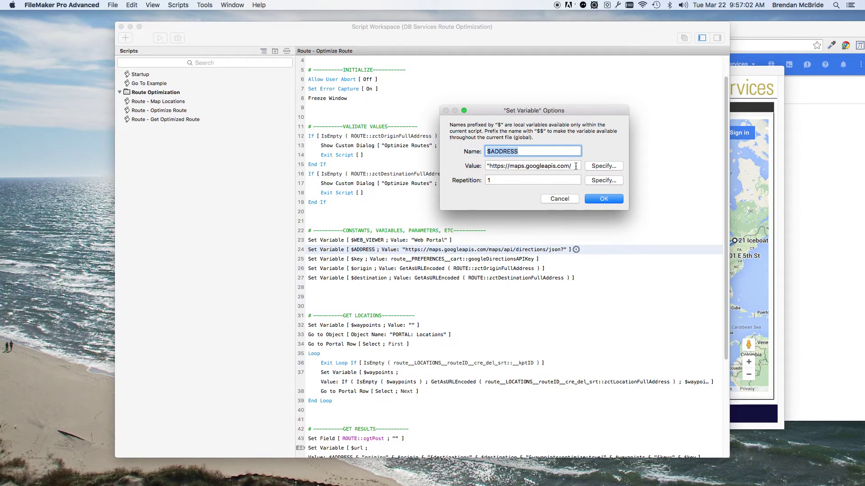
click(603, 166)
double_click(304, 260)
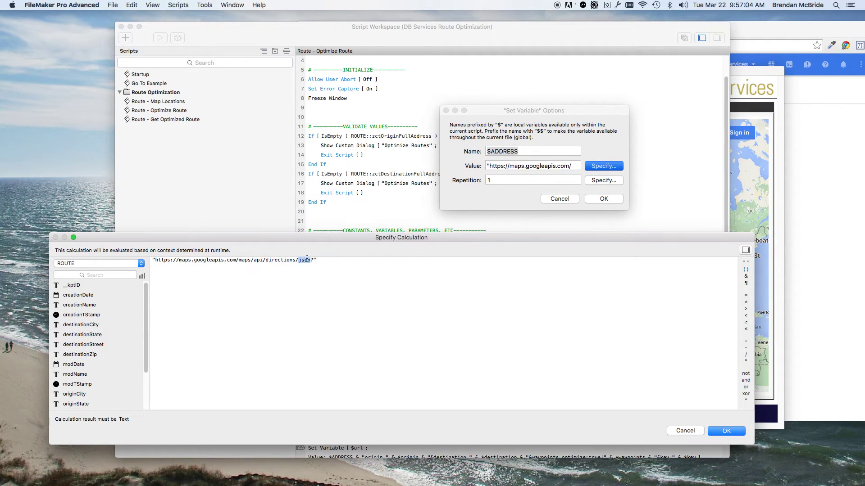
click(685, 431)
click(557, 199)
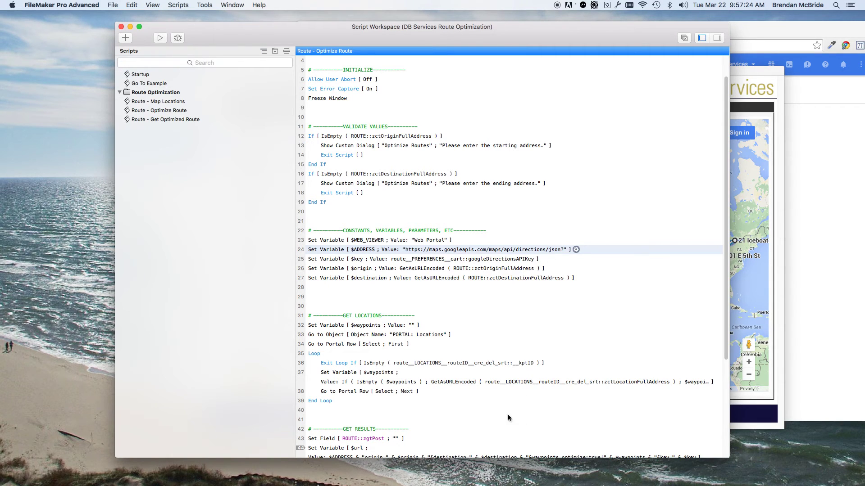
Step: Close the Script Workspace to return to the 83 h optimized route map
scroll(507, 413, down, 10)
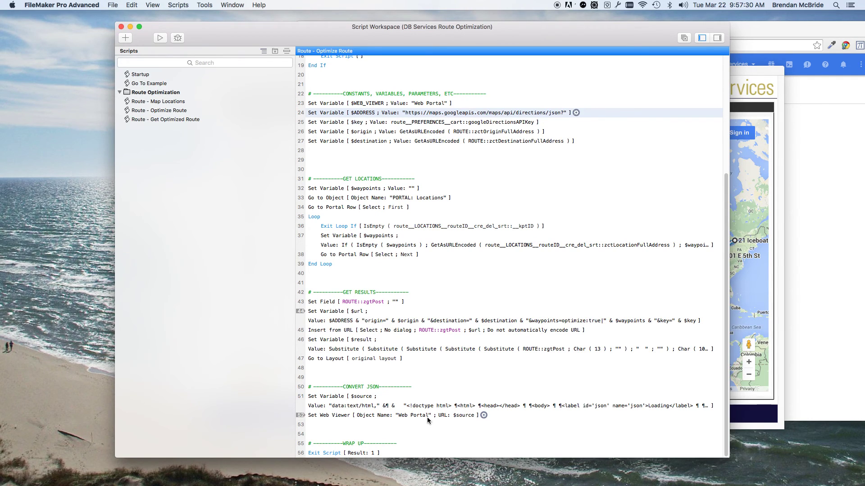
click(122, 27)
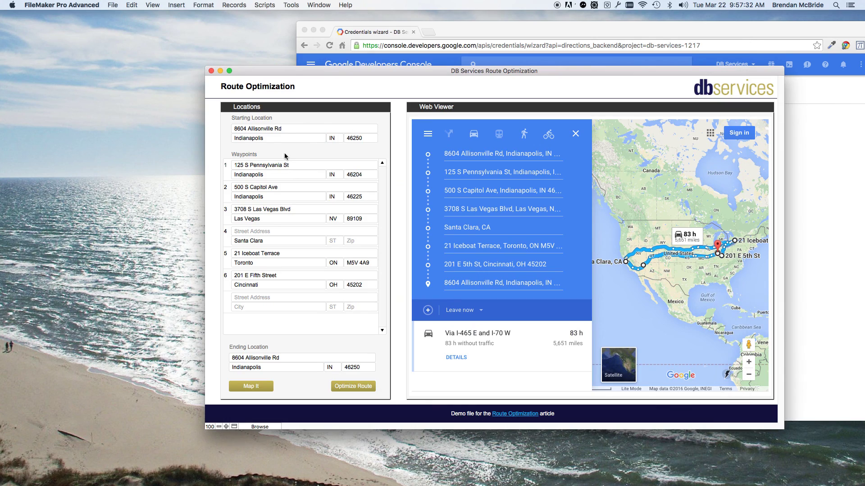
click(151, 220)
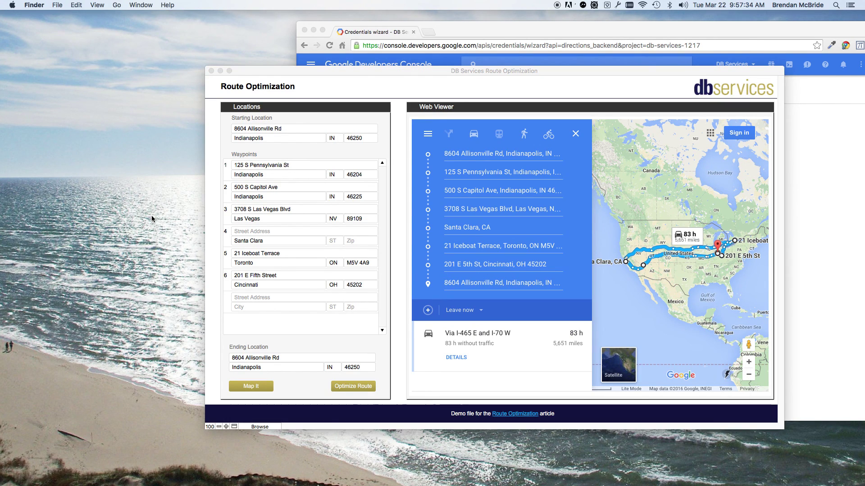